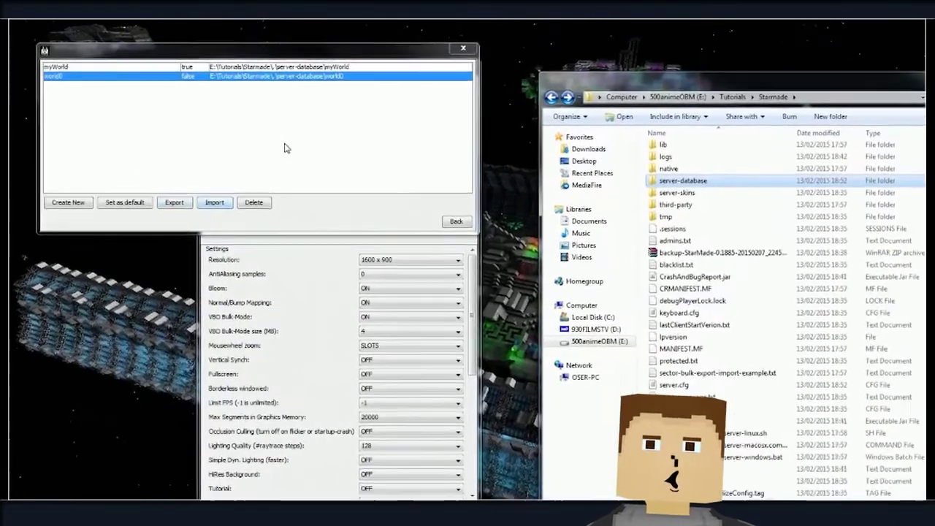
# View the world database import dialog, cancel it, select world0 and return to the launcher's main window
pyautogui.click(215, 202)
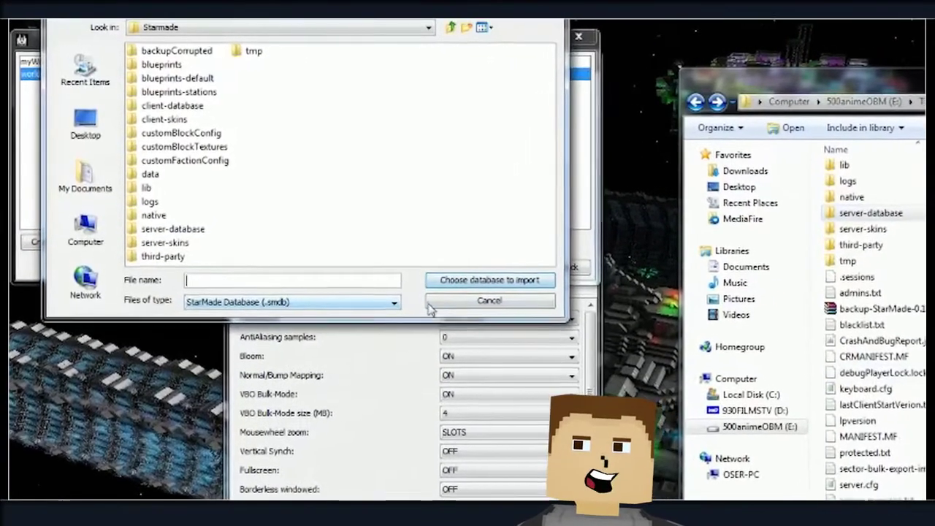
pyautogui.click(429, 309)
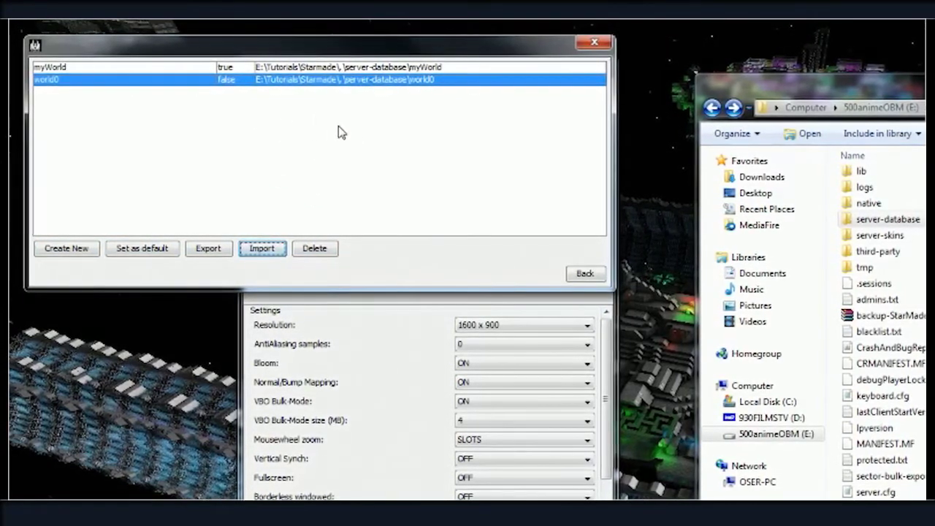
pyautogui.click(584, 275)
pyautogui.click(561, 238)
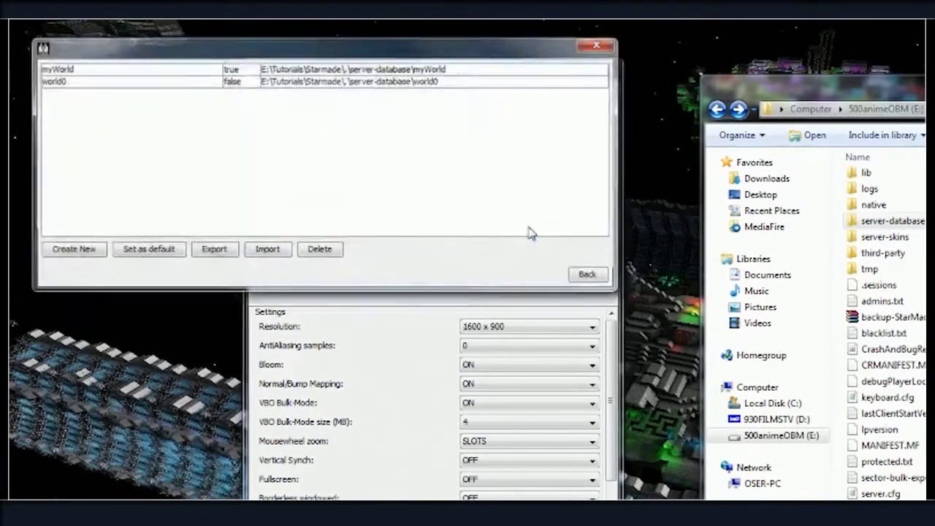
pyautogui.click(231, 81)
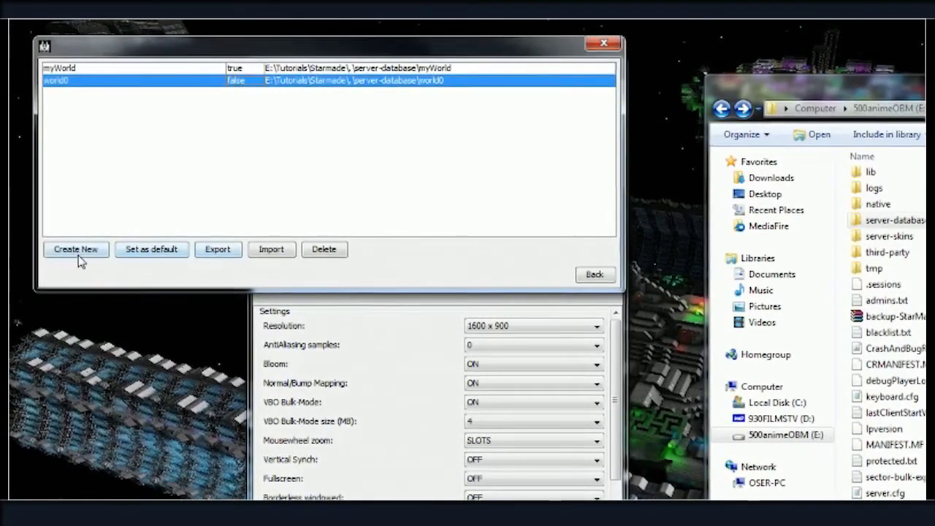
pyautogui.click(591, 275)
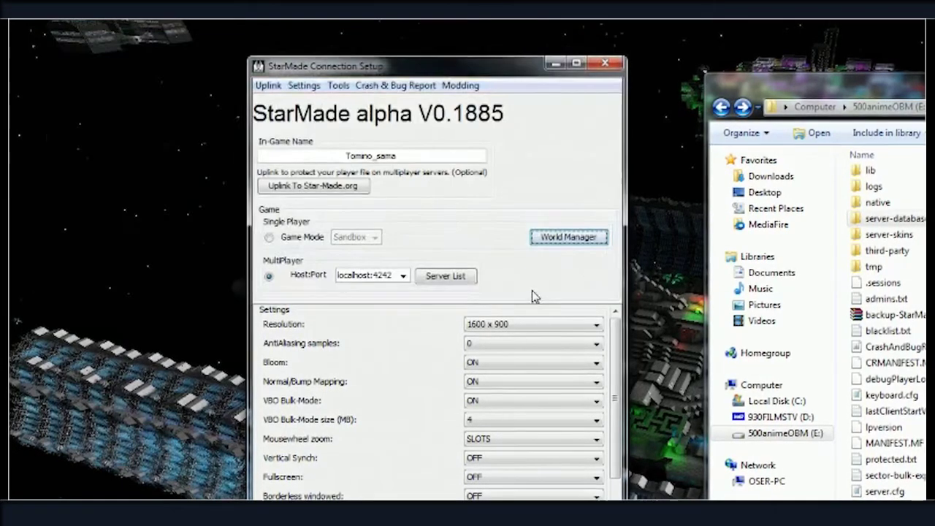
# Open the StarCalc formula calculator to view its options and close it
pyautogui.click(339, 86)
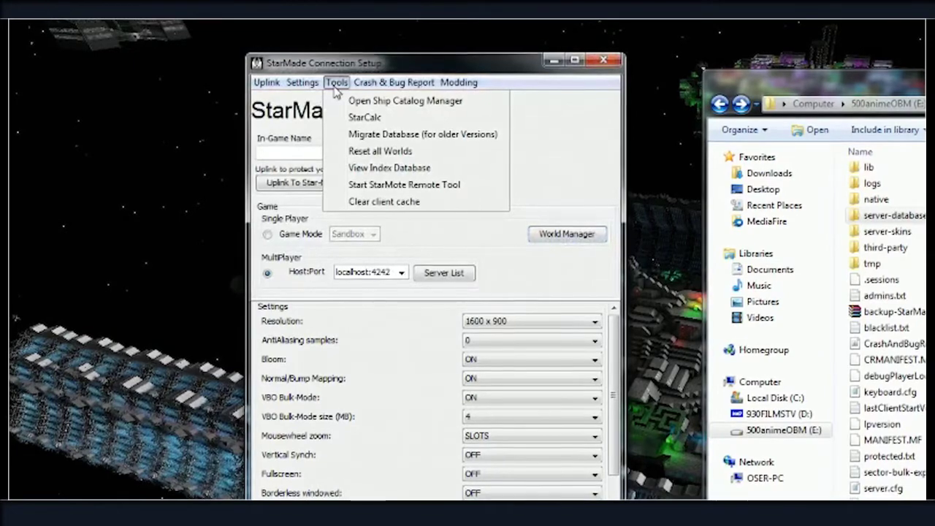
pyautogui.click(338, 118)
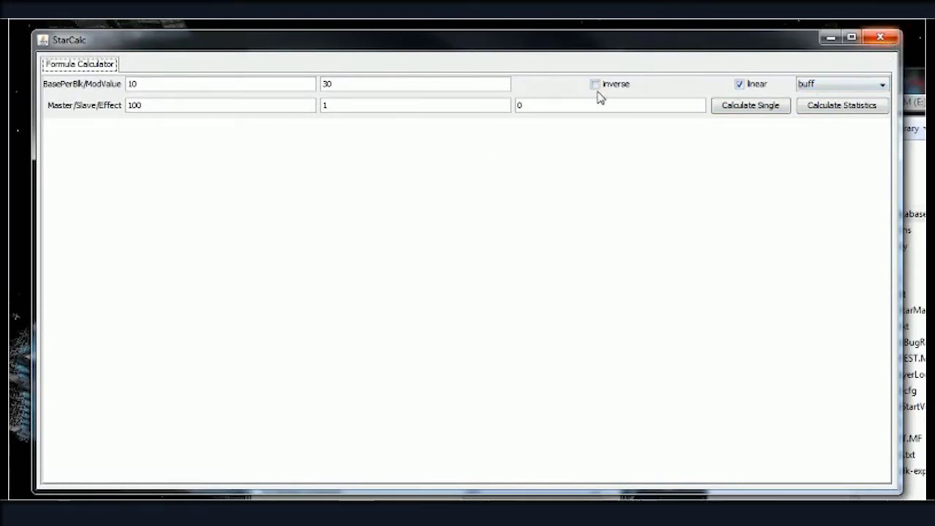
pyautogui.click(882, 38)
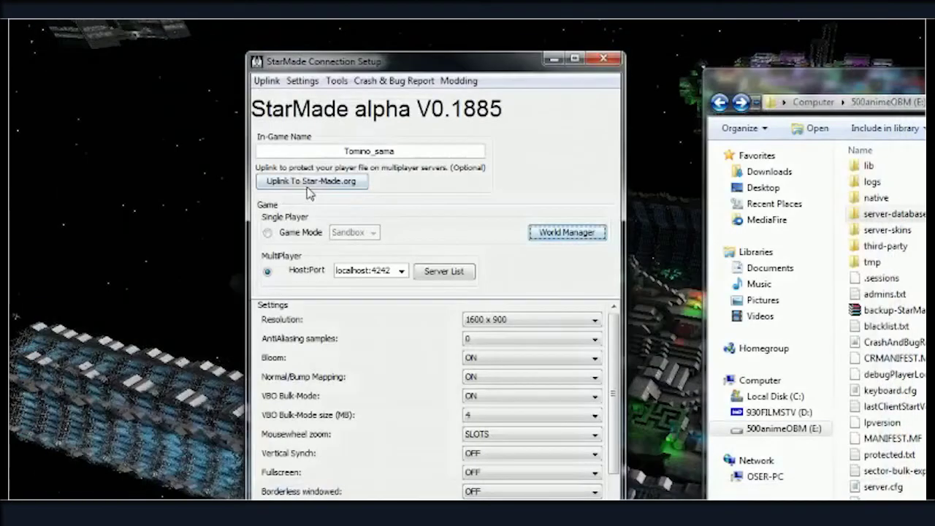
# Open the Ship Catalog Manager, select Isanth Type-Zero Cb, view the blueprint import dialog, and exit without importing
pyautogui.click(450, 80)
pyautogui.moveTo(296, 86)
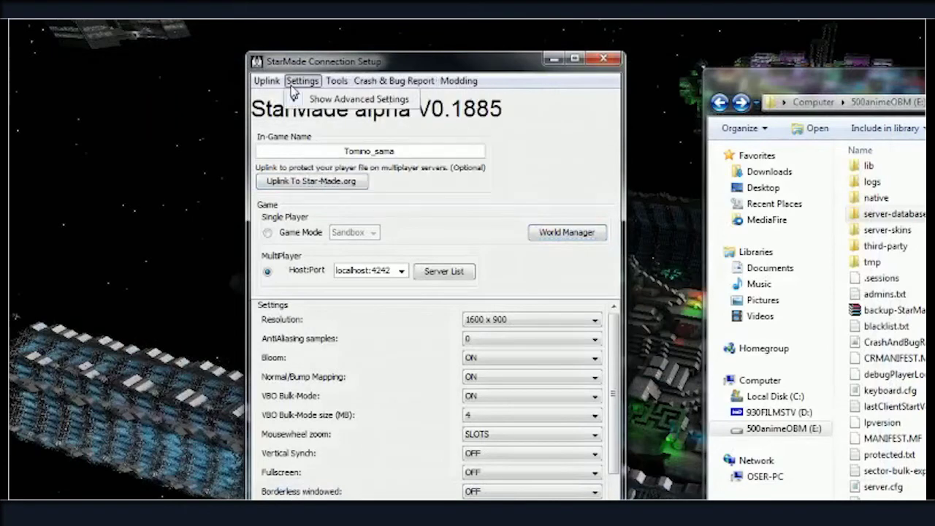
pyautogui.moveTo(337, 82)
pyautogui.click(336, 98)
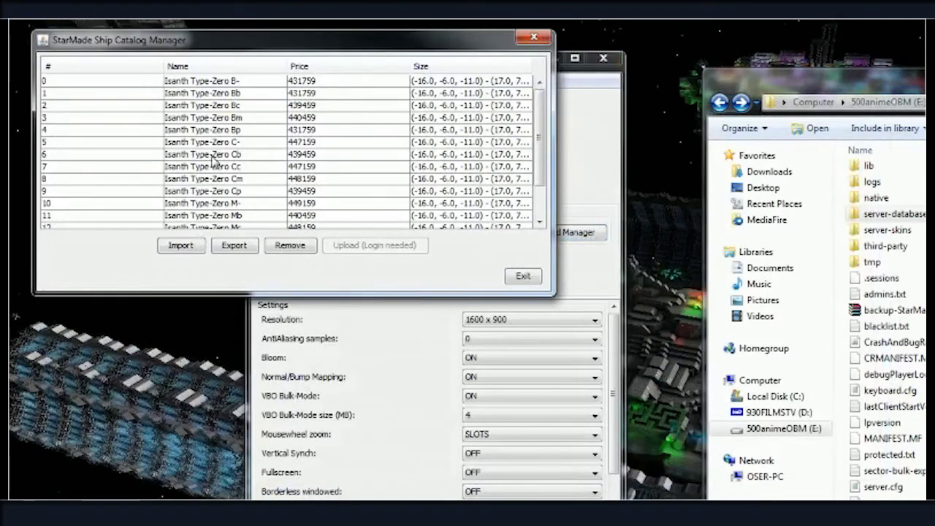
pyautogui.click(213, 157)
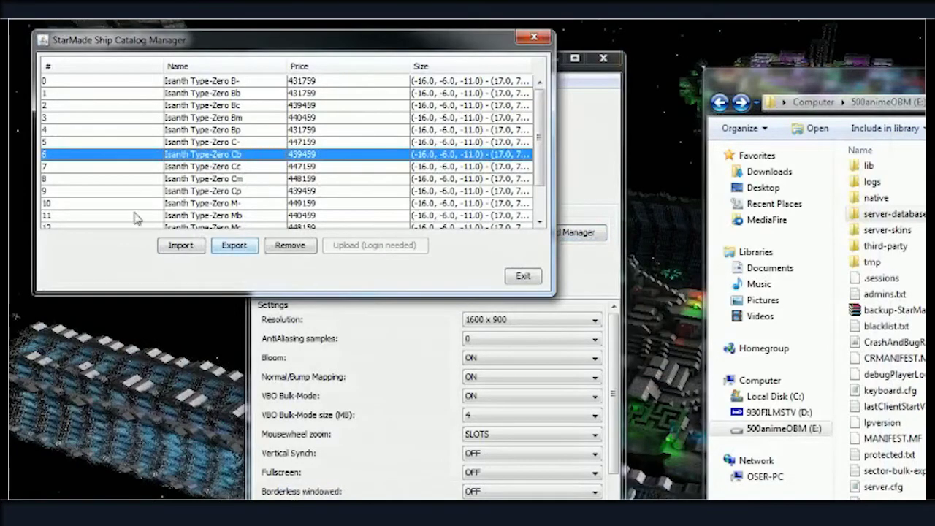
pyautogui.click(181, 246)
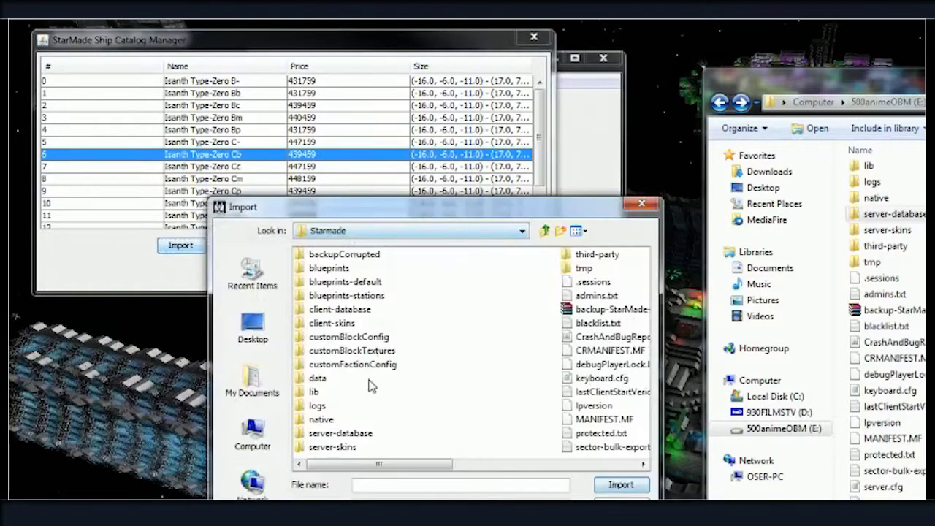
pyautogui.click(621, 499)
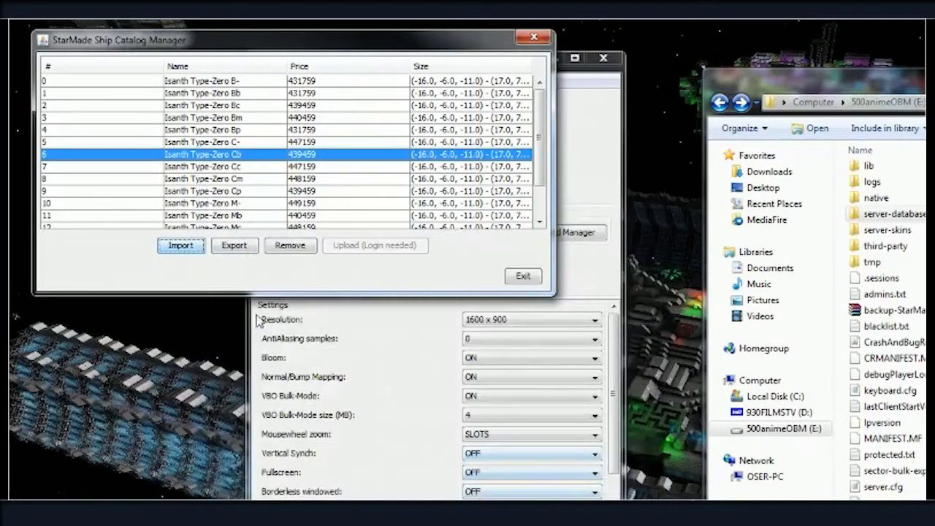
pyautogui.click(524, 277)
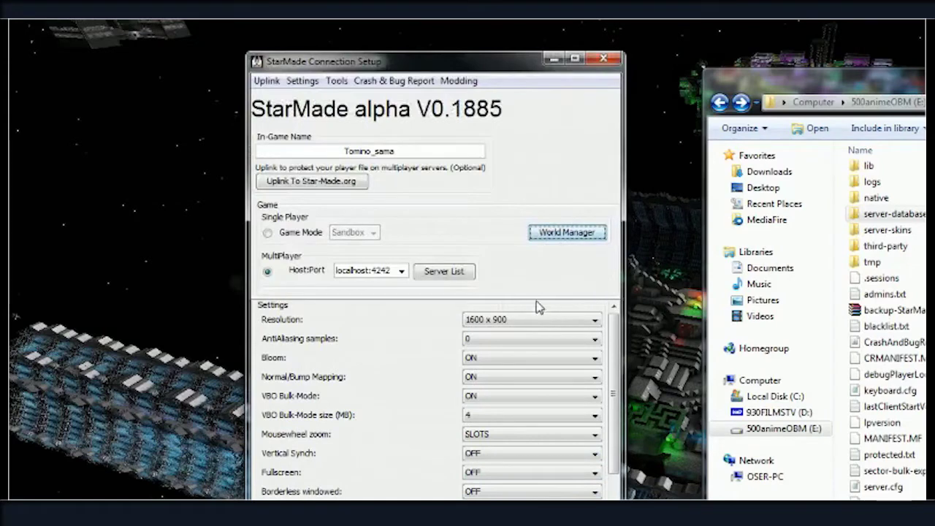
# Examine the launcher's remaining tools, including the index database, StarMote remote tool and client cache options
pyautogui.click(335, 82)
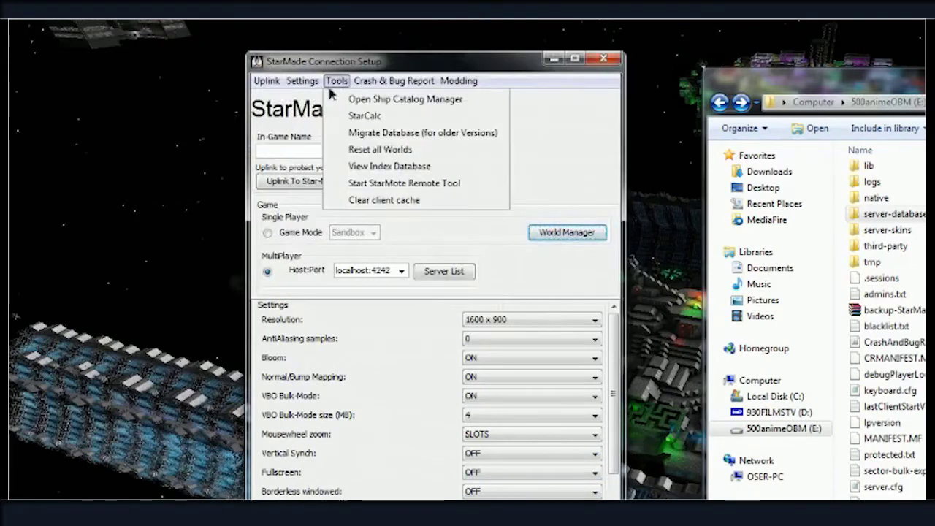
pyautogui.click(381, 167)
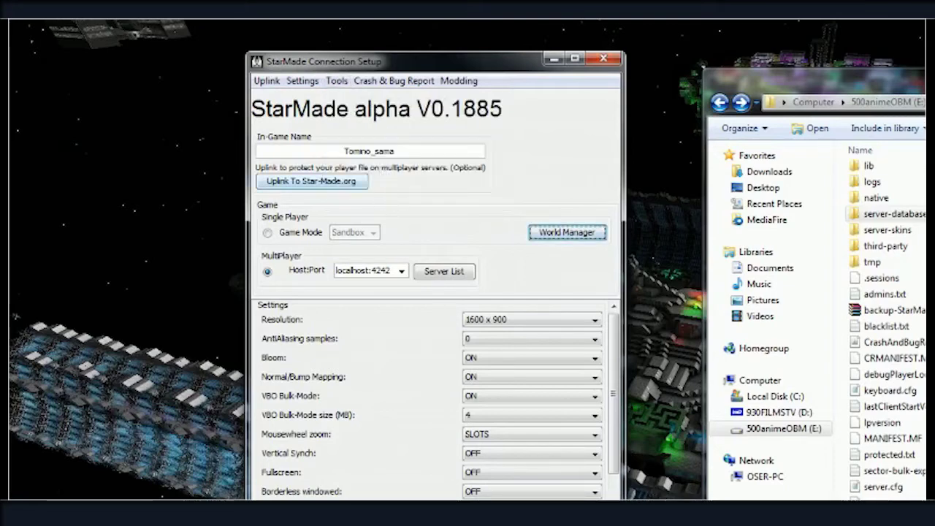
pyautogui.click(335, 82)
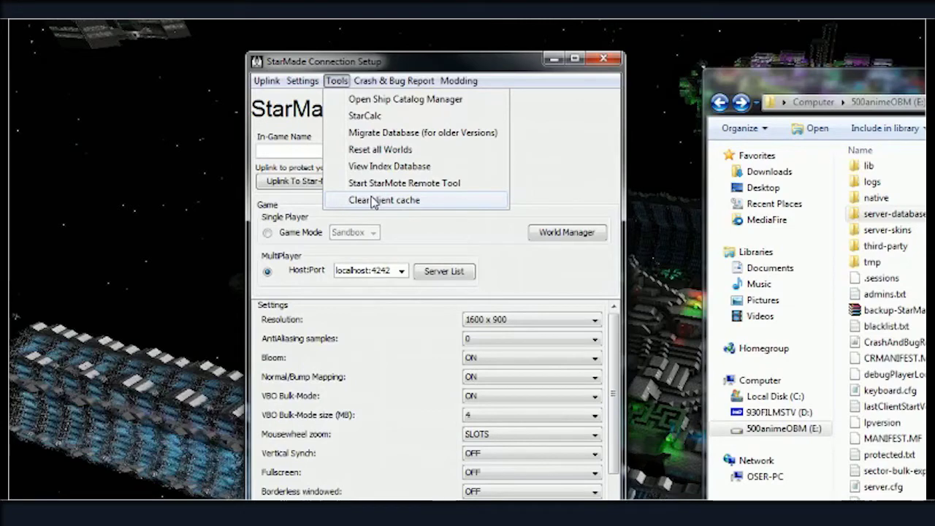
pyautogui.click(533, 154)
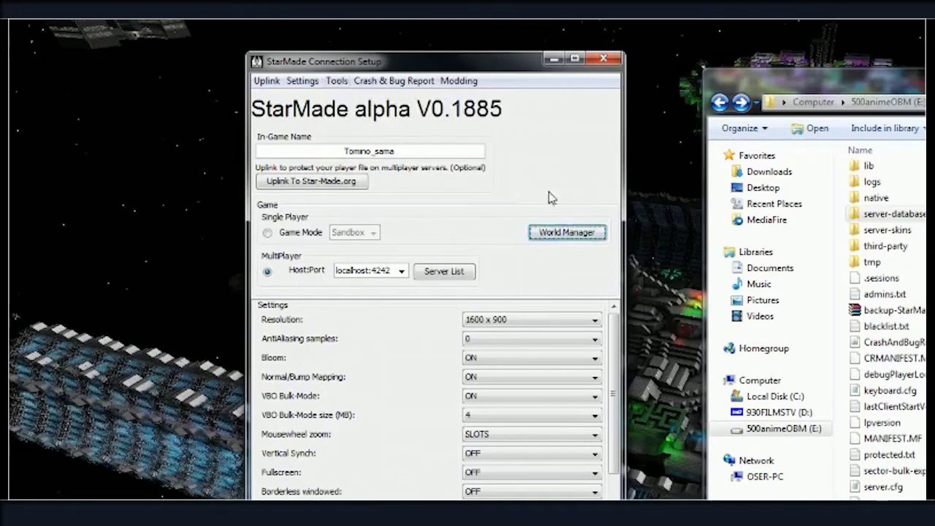
pyautogui.click(347, 83)
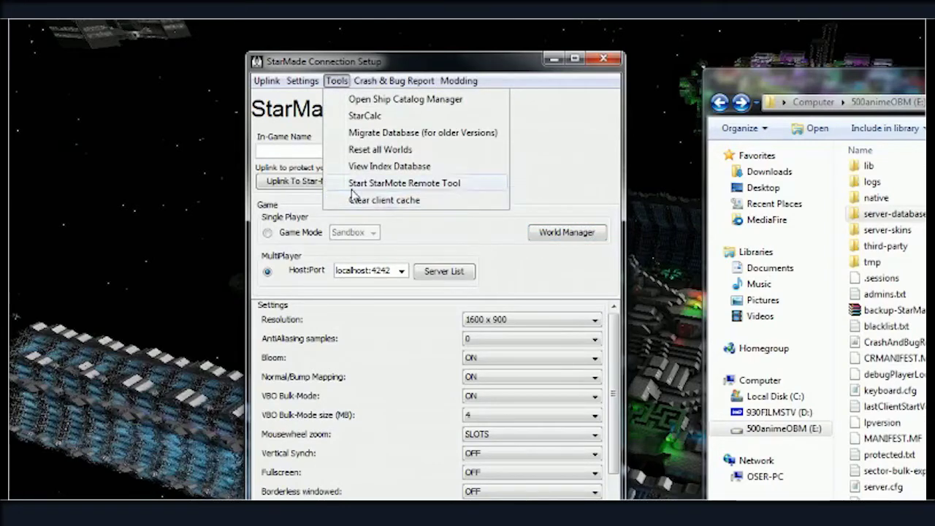
pyautogui.click(301, 80)
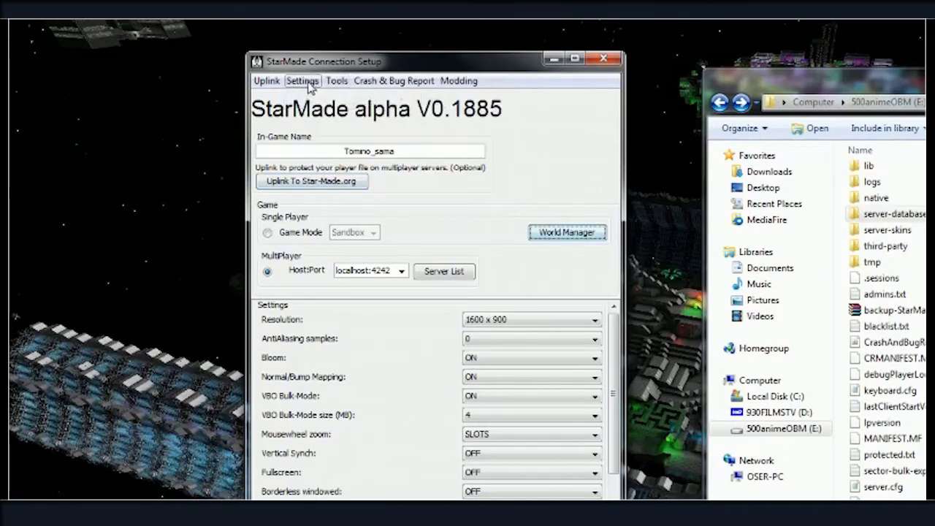
pyautogui.click(394, 81)
pyautogui.moveTo(347, 83)
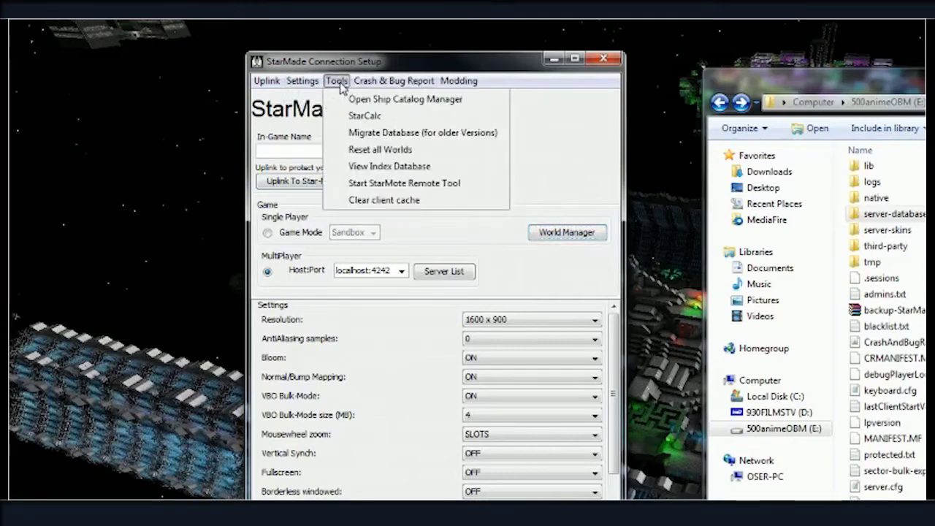
# Open the Block Editor and examine the Gravity Unit's properties, the Decoration blocks and the Micro Assembler recipe
pyautogui.moveTo(454, 85)
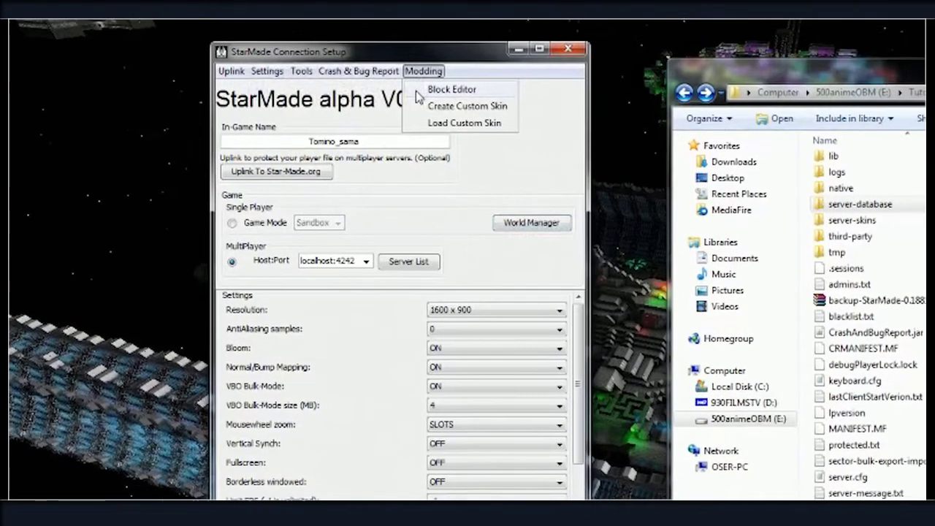
pyautogui.click(457, 99)
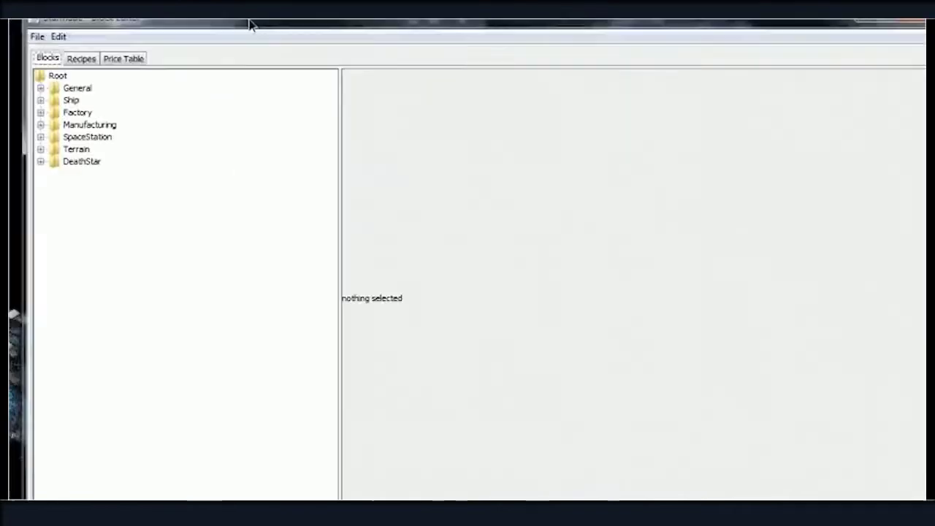
pyautogui.click(40, 88)
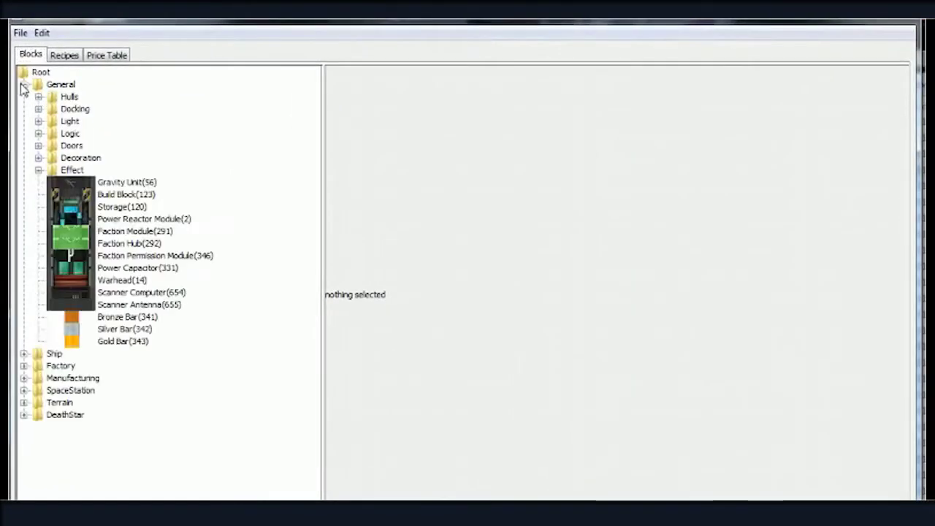
pyautogui.click(92, 183)
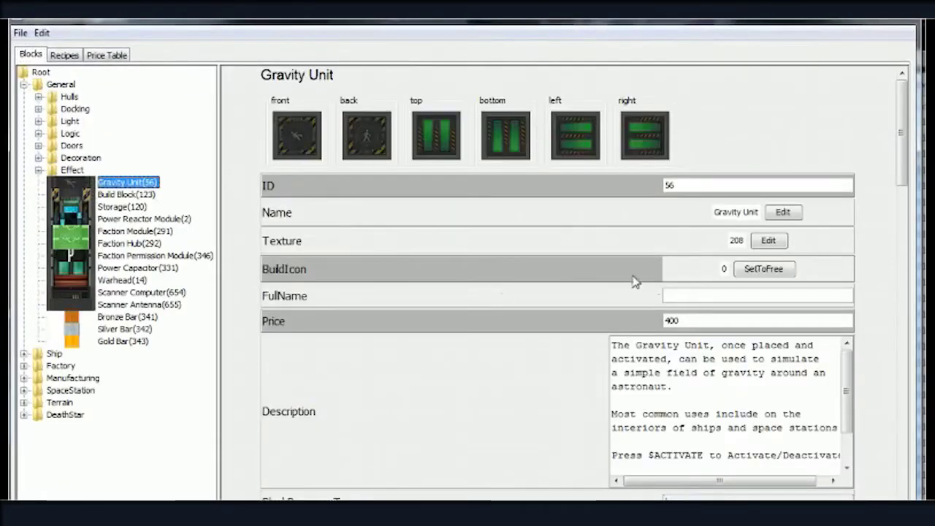
pyautogui.click(39, 158)
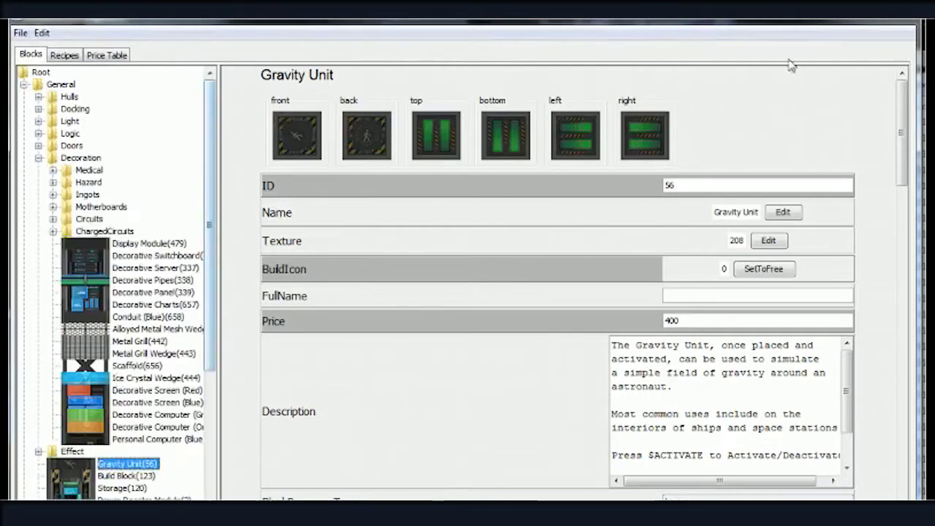
pyautogui.click(67, 56)
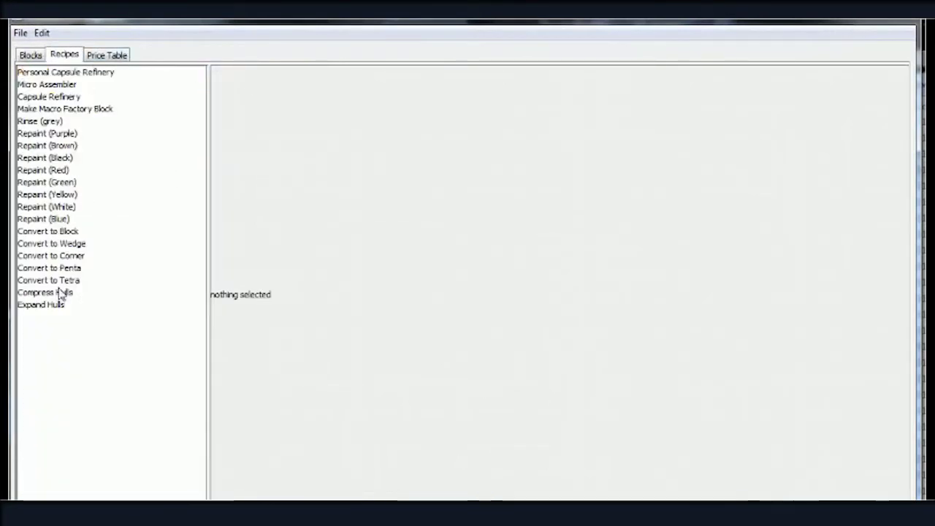
pyautogui.click(73, 85)
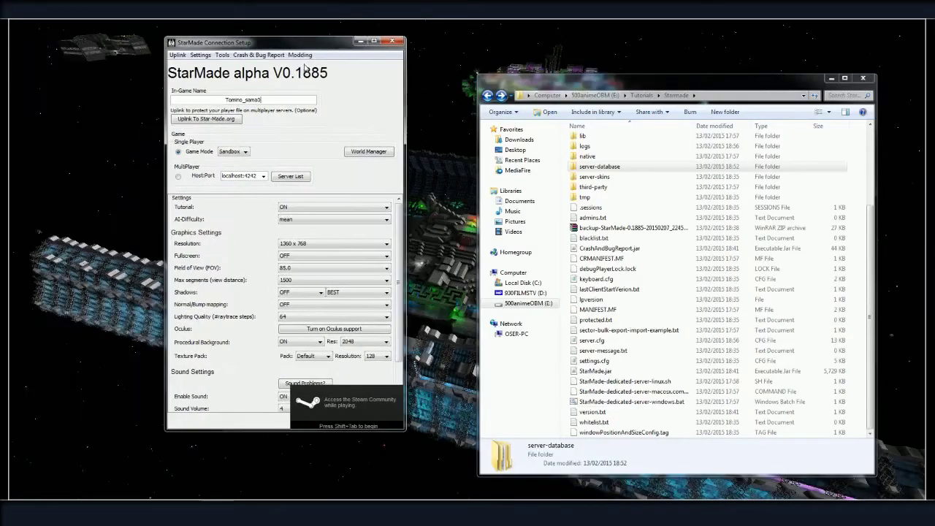
# View the custom skin creation dialog's main and helmet texture fields and cancel it
pyautogui.click(299, 55)
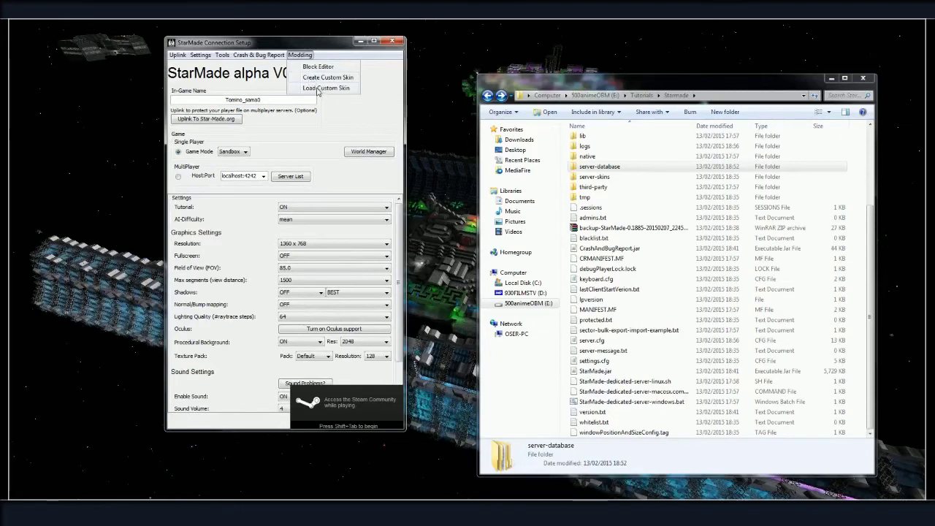
pyautogui.click(318, 78)
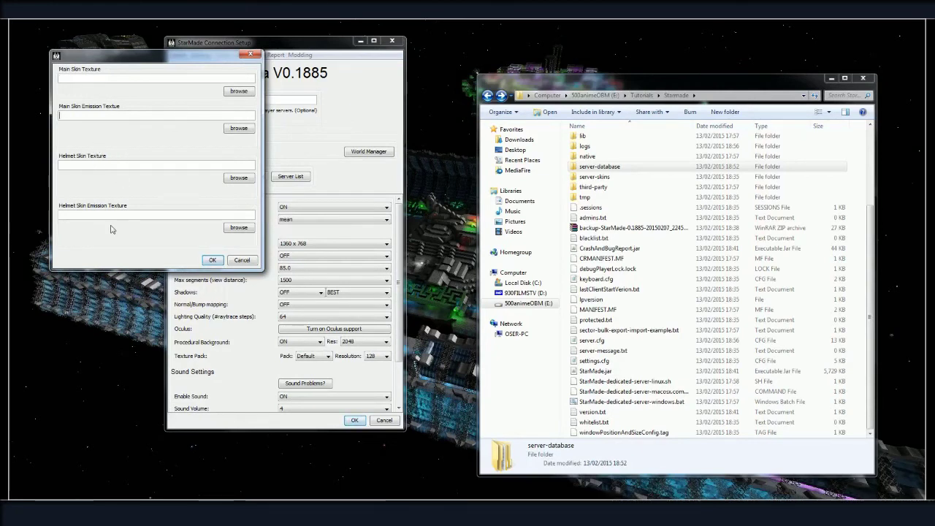
pyautogui.click(241, 260)
# View the dialog for loading a custom skin package and cancel it
pyautogui.click(300, 55)
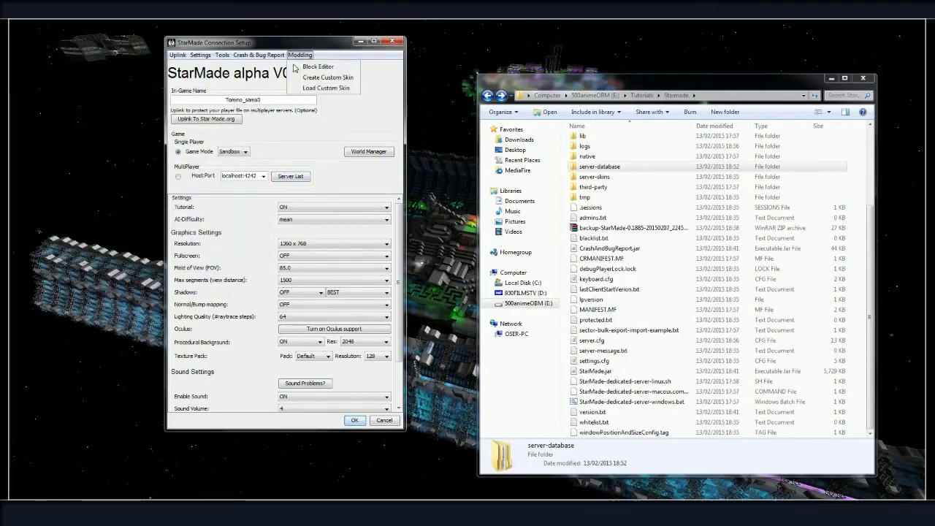
pyautogui.click(303, 88)
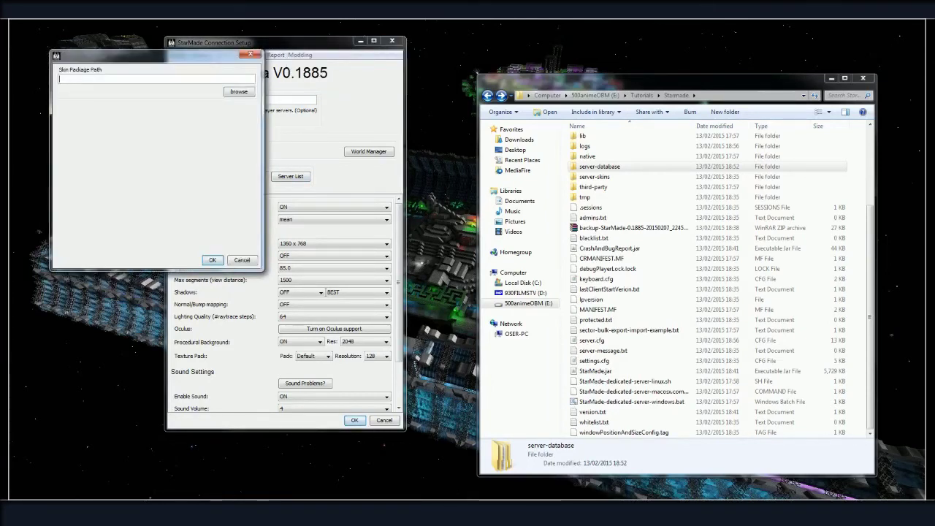
pyautogui.click(241, 261)
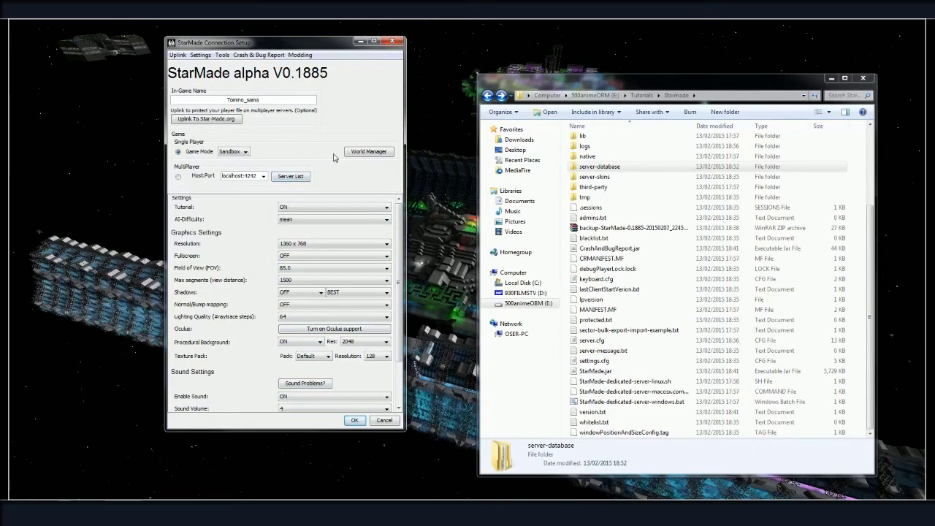
pyautogui.click(264, 176)
pyautogui.click(245, 212)
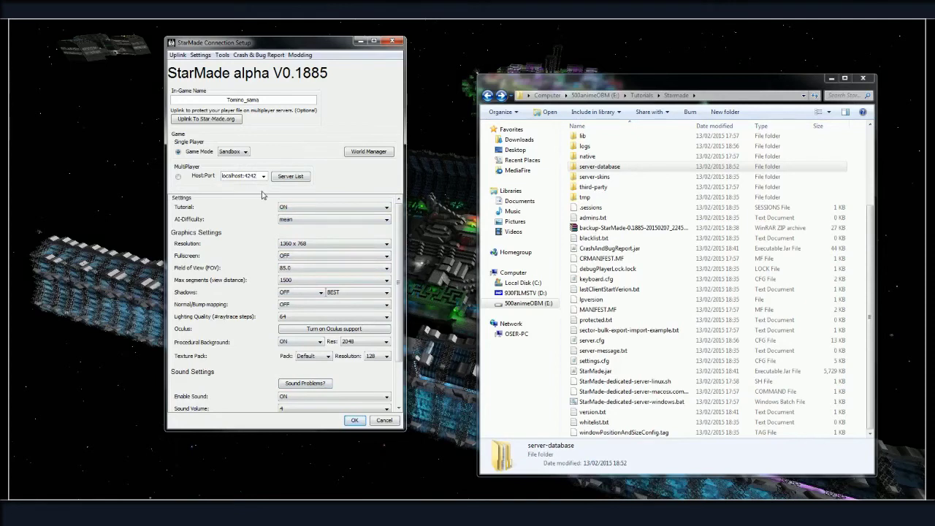